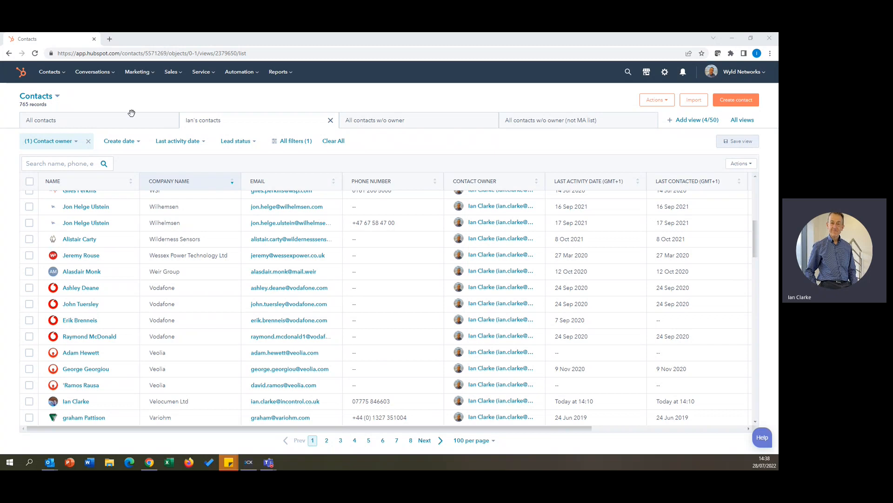
Step: Find the Velocumen Ltd contact in the contacts list and open its record
scroll(234, 320, "down", 2)
scroll(230, 344, "down", 2)
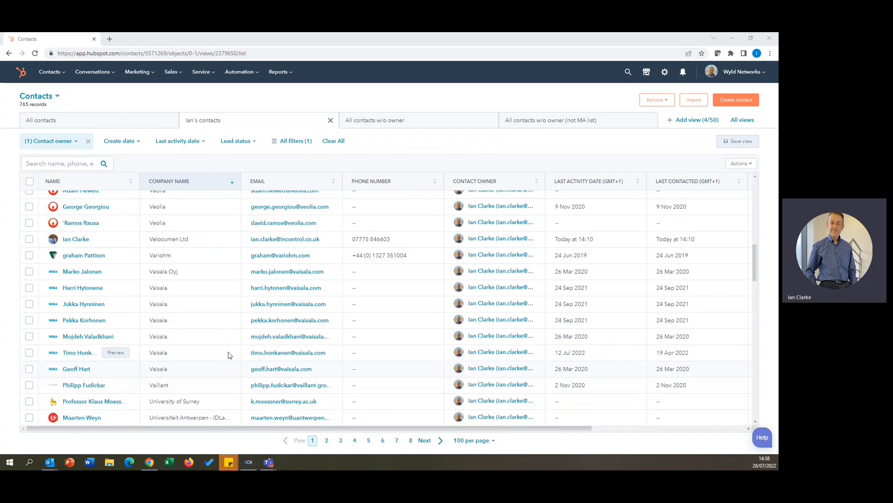
scroll(224, 351, "down", 4)
scroll(223, 350, "up", 5)
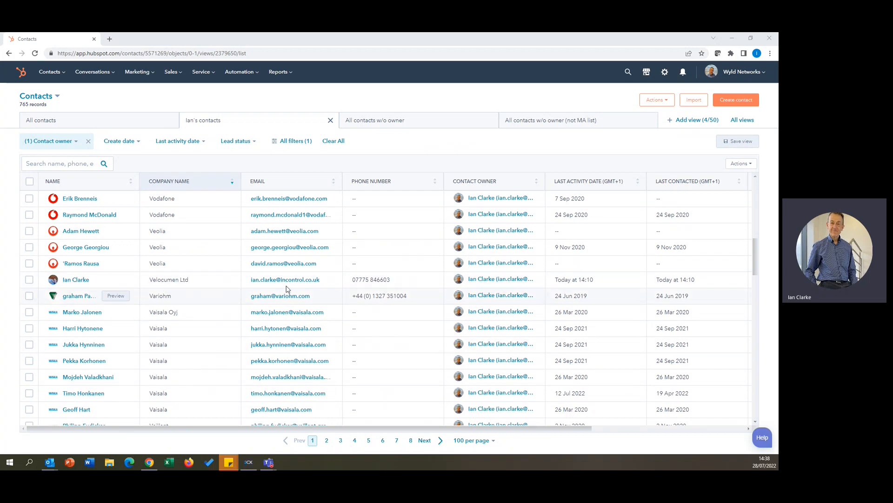
left_click(77, 281)
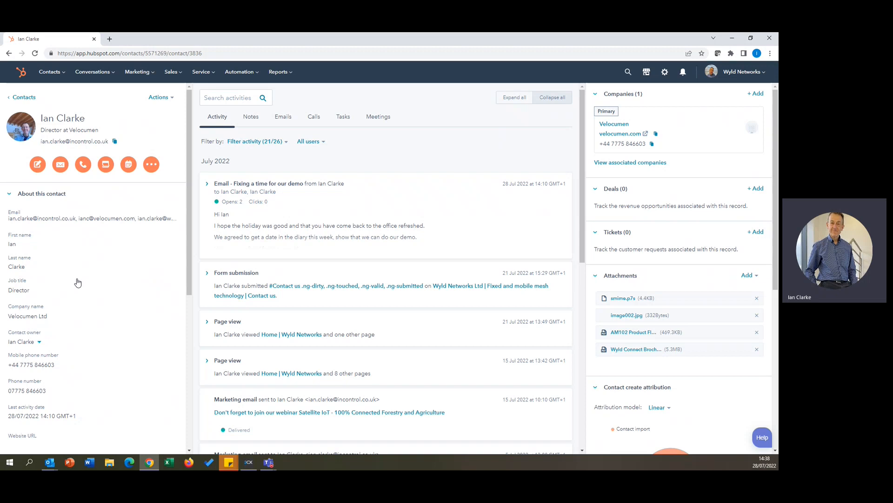
Step: Create a new email to this contact from its email history and enlarge the compose window
left_click(281, 124)
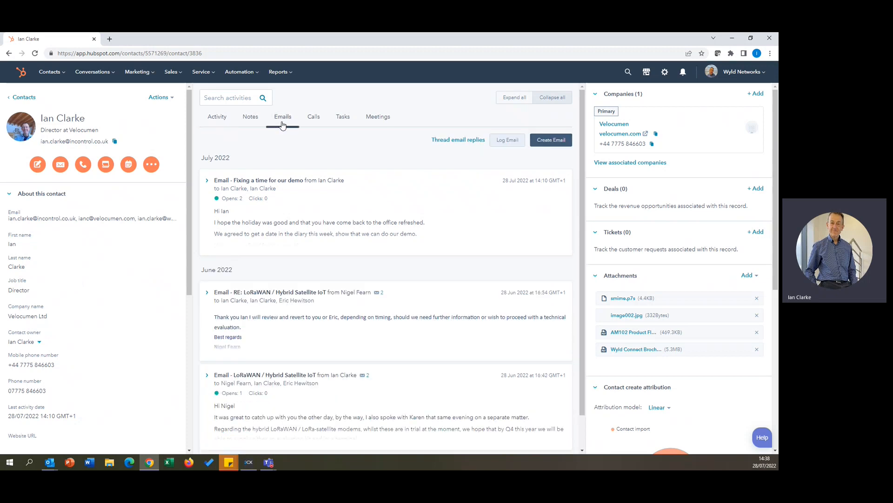
left_click(556, 140)
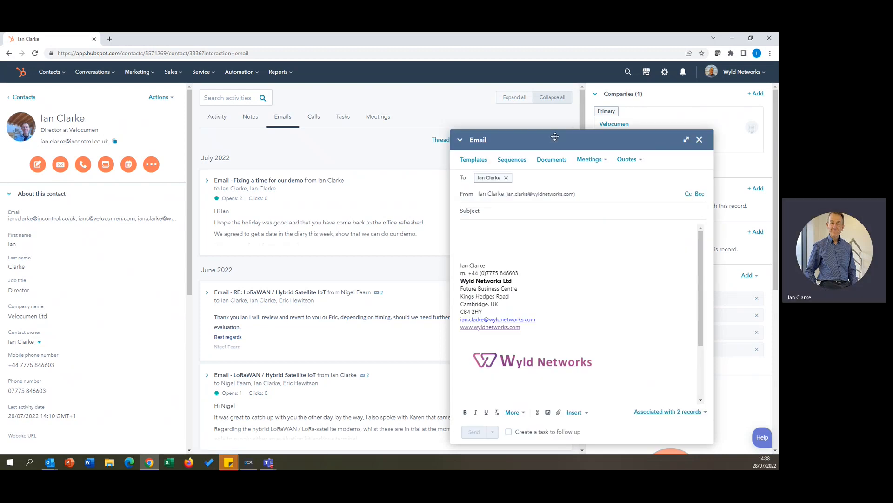
left_click(686, 139)
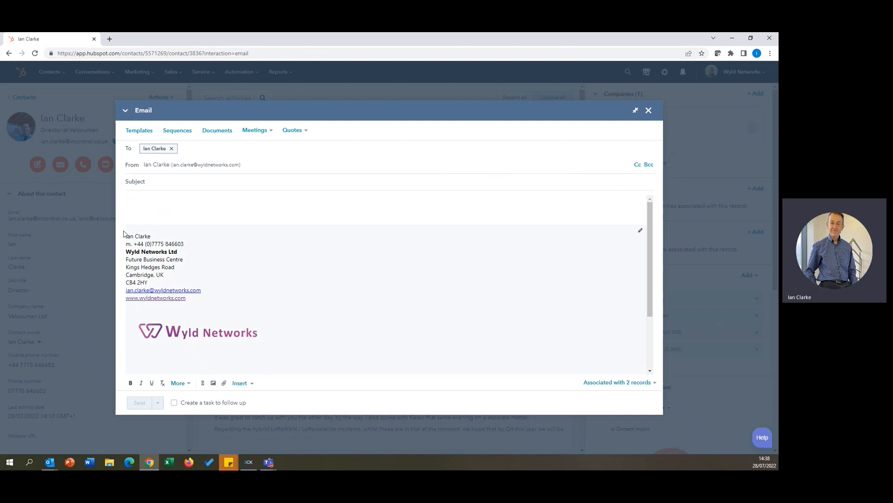
left_click(247, 387)
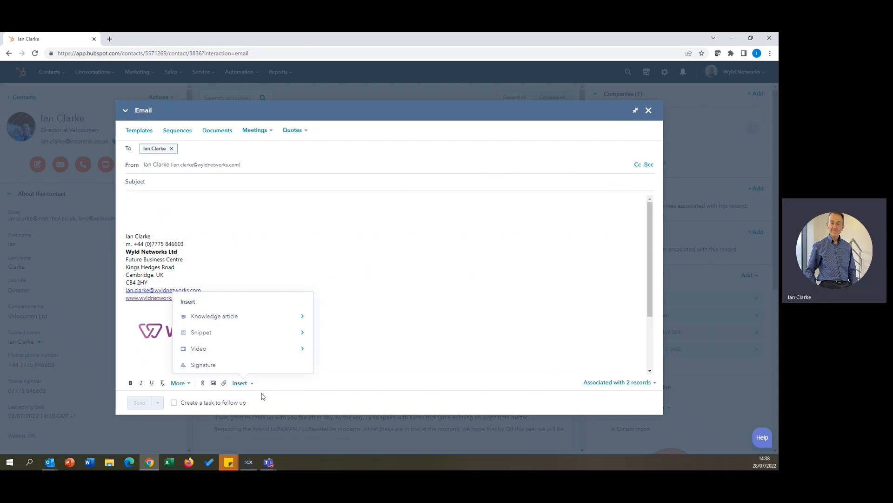
left_click(309, 392)
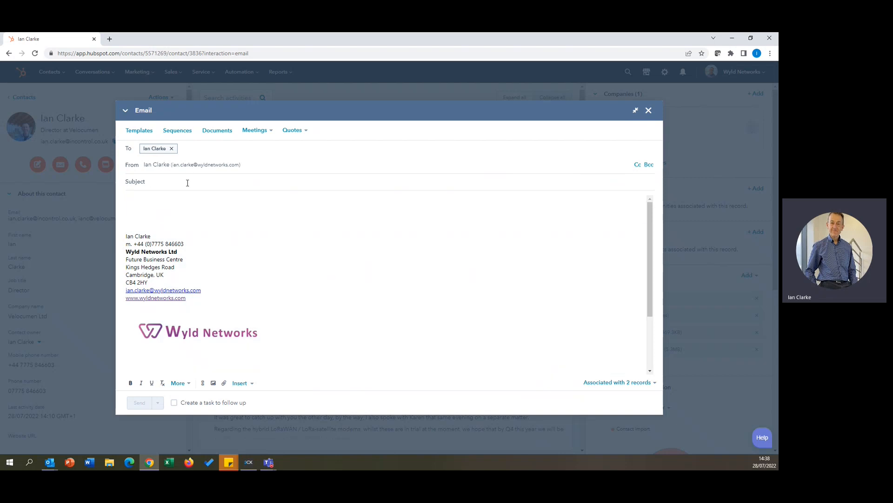
Step: Set the email subject to "Discussion about Wyld AM104"
type("Discussion a")
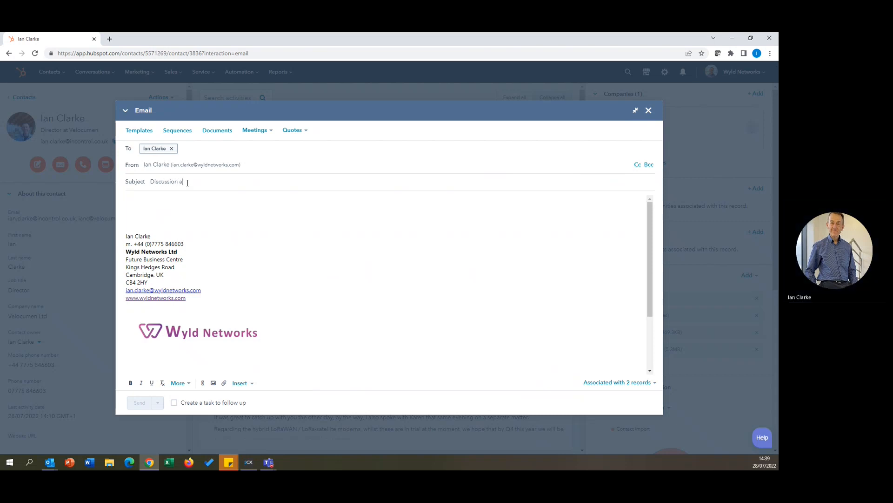
type("bout Wy")
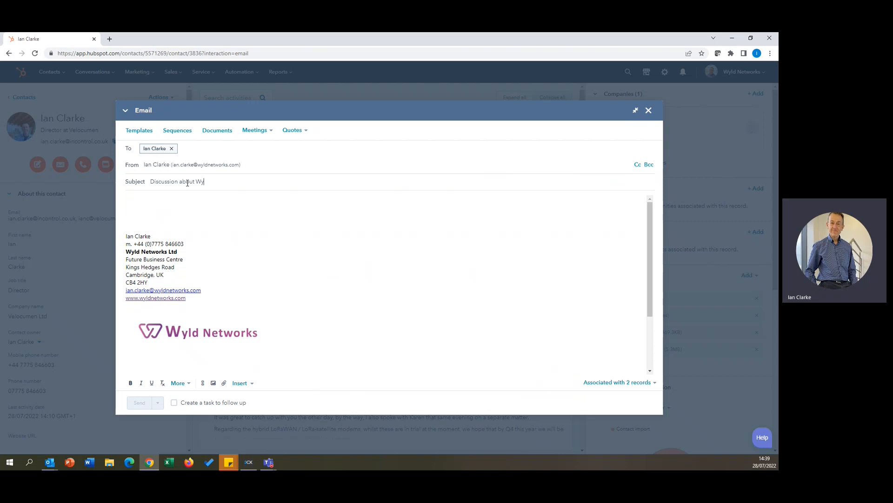
type("ld AM104")
Step: Write a "Dear" greeting with the contact's first name and the line "Will you be available today for our next discussion?"
type("Dear ")
type("Ian")
key("Return")
key("Return")
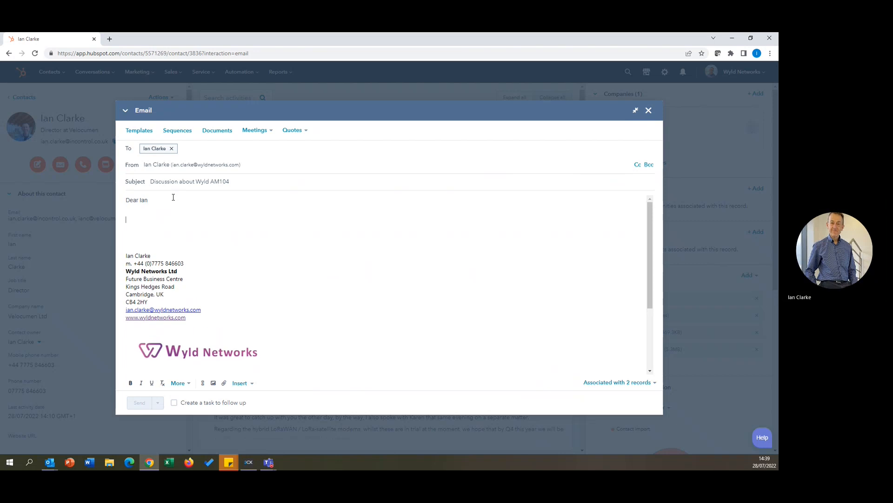
type("Wi")
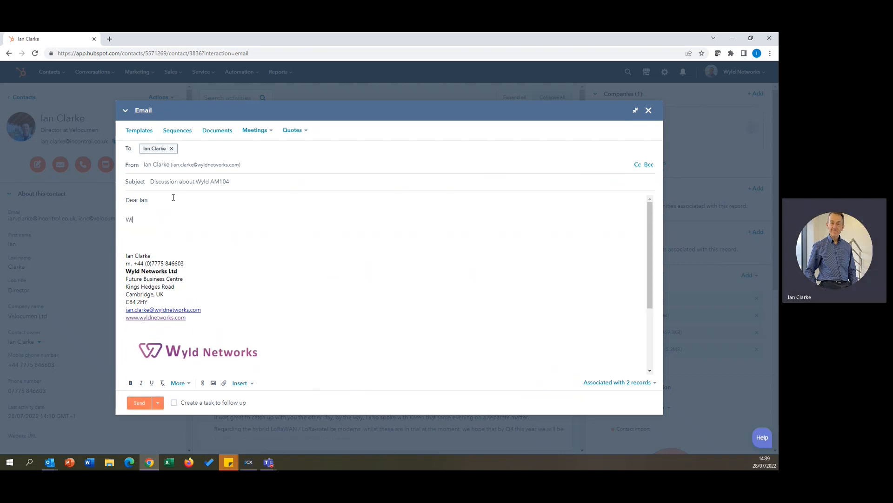
type("ll you be available to")
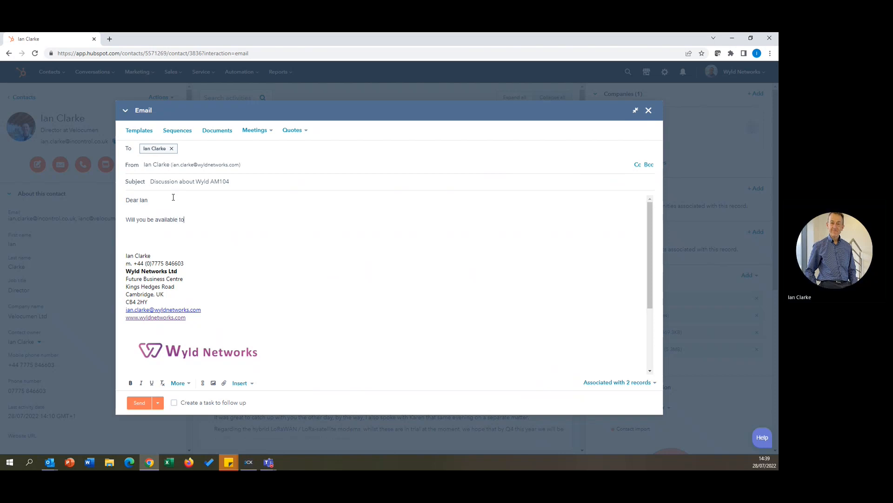
type("day for o")
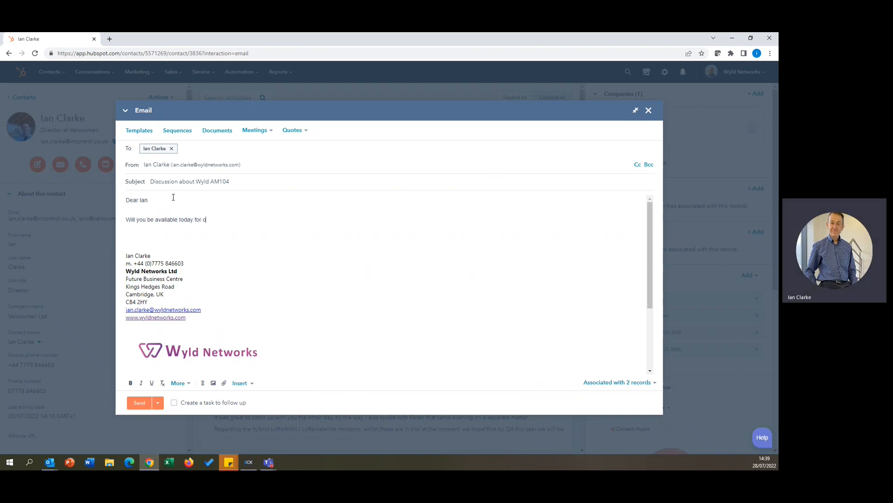
type("ur next discuss")
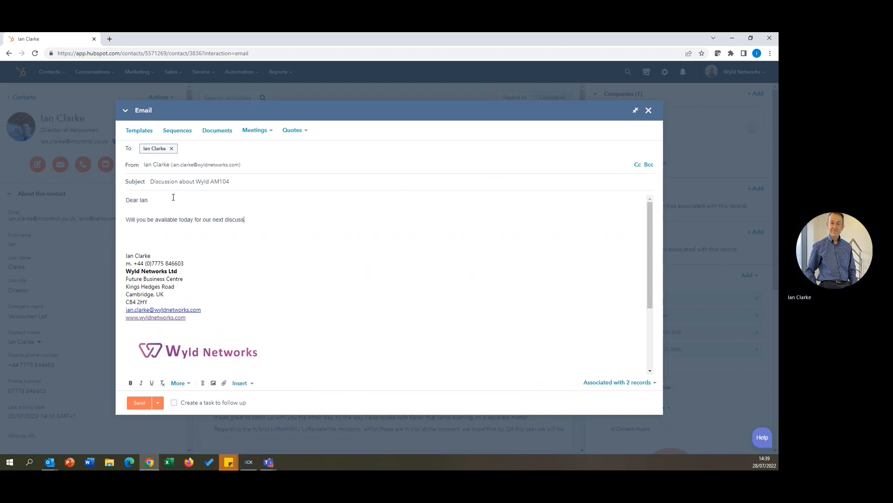
type("ion?")
key("Return")
key("Return")
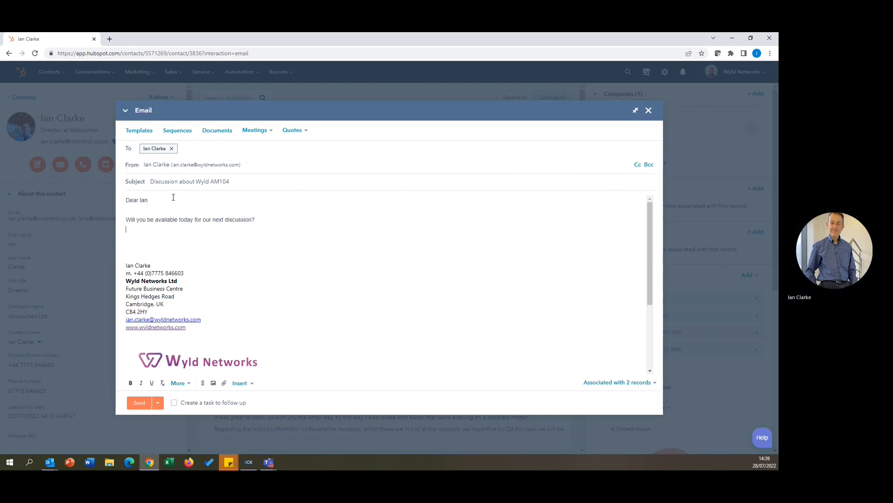
Step: Close the message with "Kind regards" and the sender's first name on separate lines
type("Kind regards")
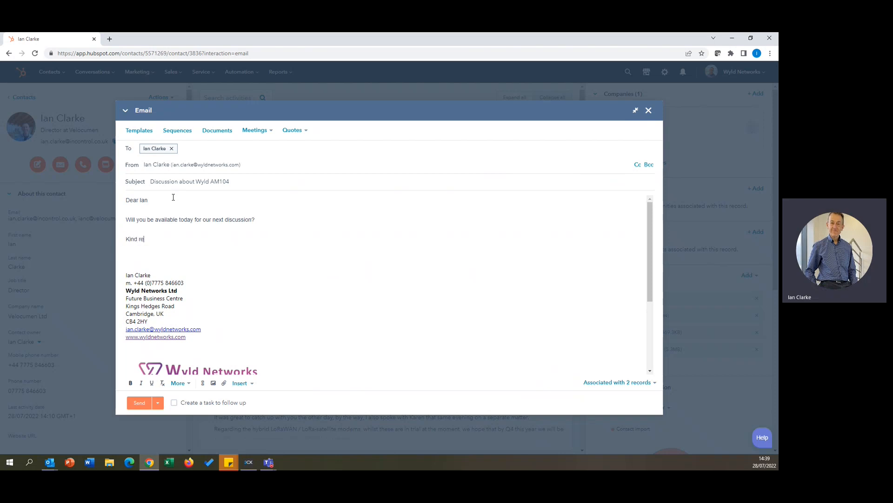
key("Return")
key("Return")
type("Ian")
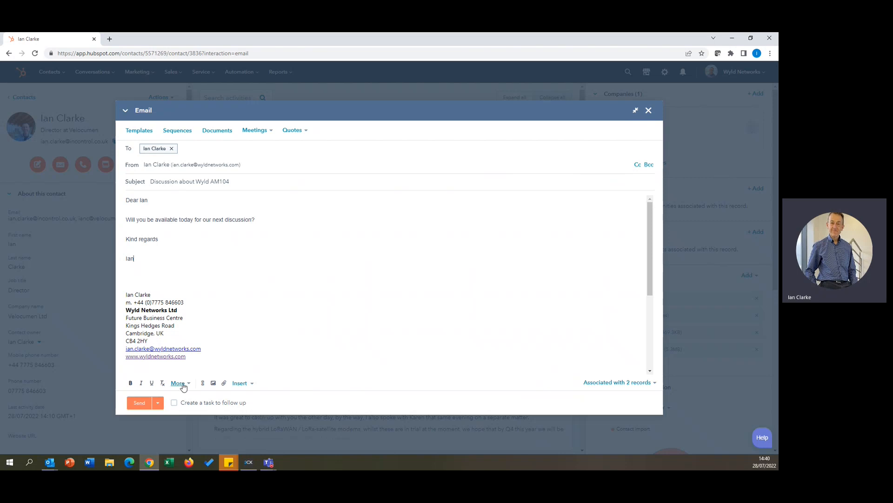
Step: Add a follow-up task to the email, due in 1 week (August 4)
left_click(174, 402)
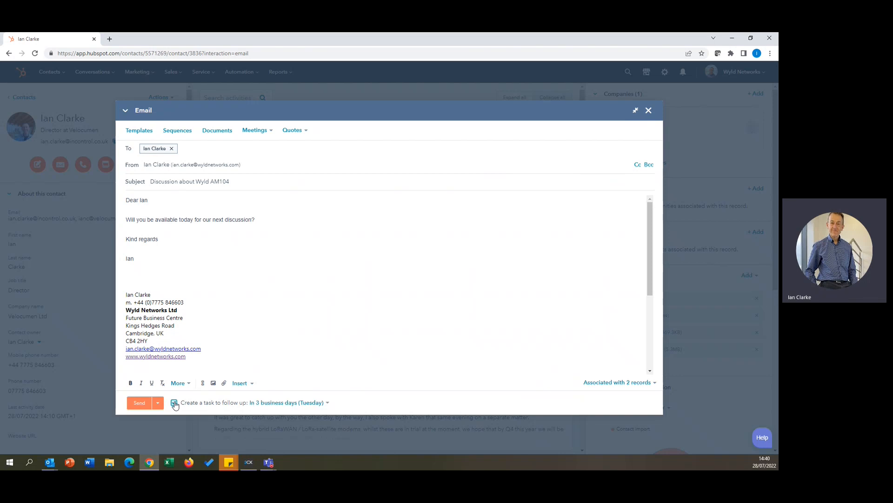
left_click(292, 404)
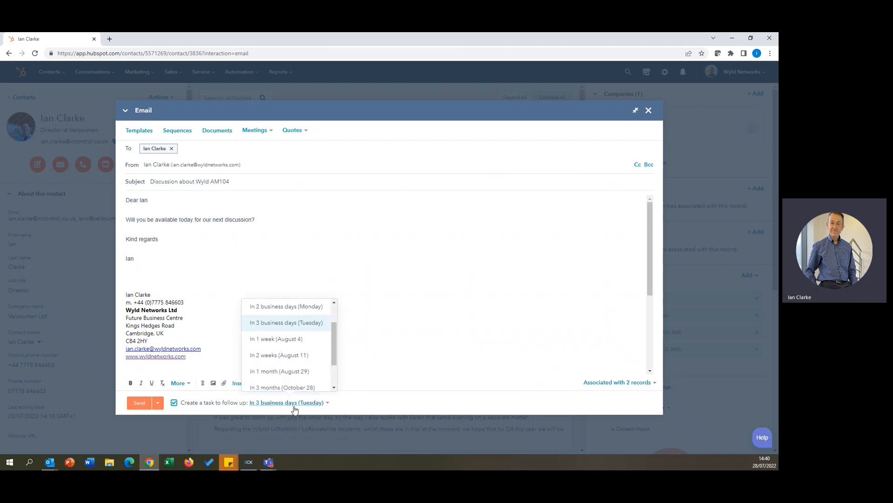
left_click(271, 343)
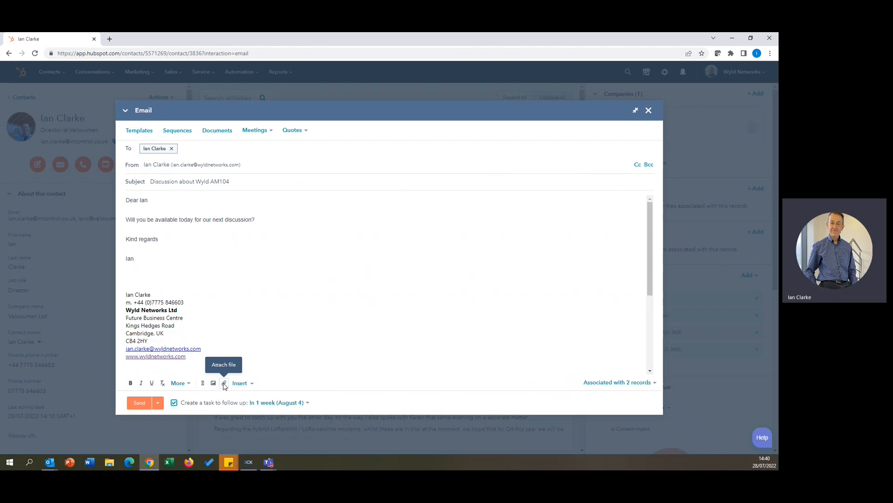
Step: Send the finished email to the contact
left_click(239, 383)
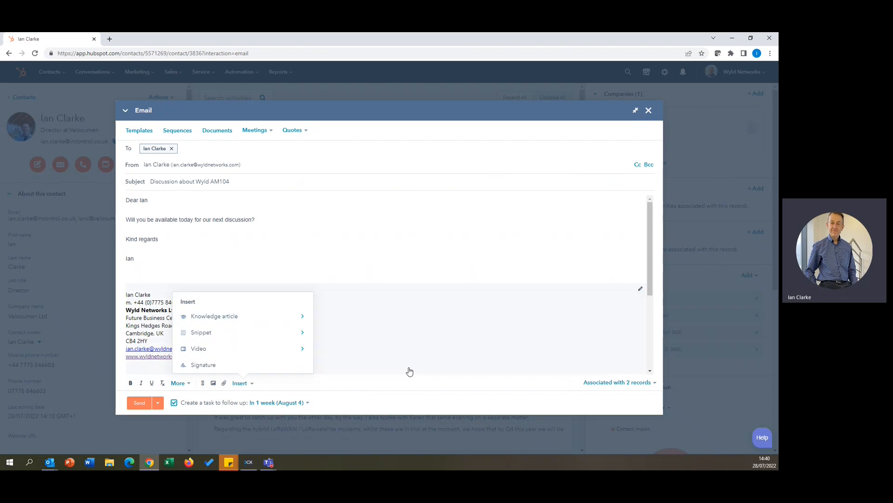
left_click(396, 381)
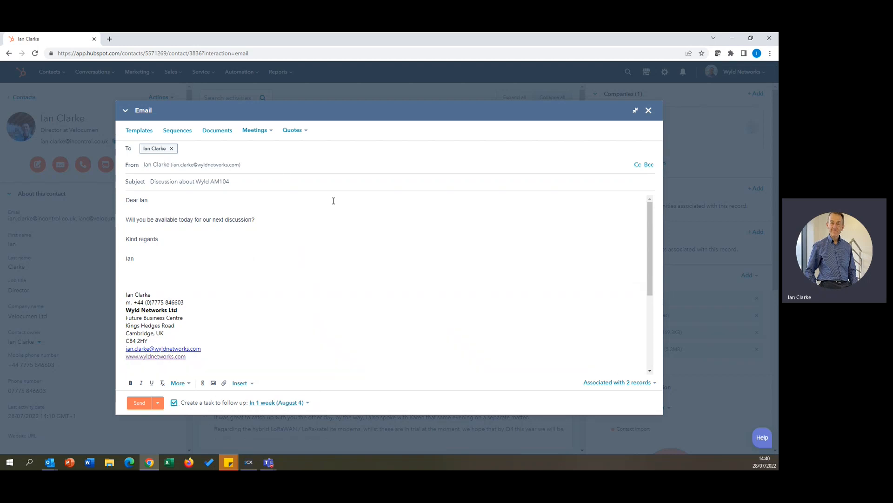
left_click(146, 407)
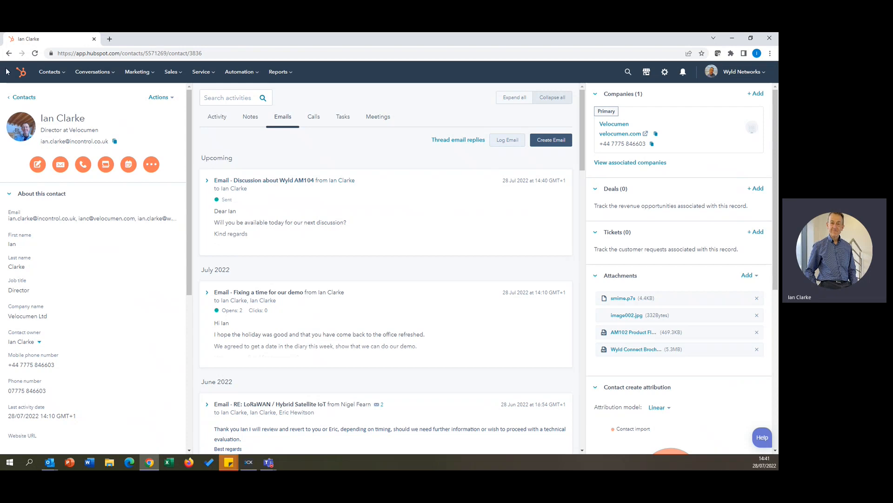
Step: Open the Activity Feed and review the recent email and page-visit activity of the contacts
left_click(50, 74)
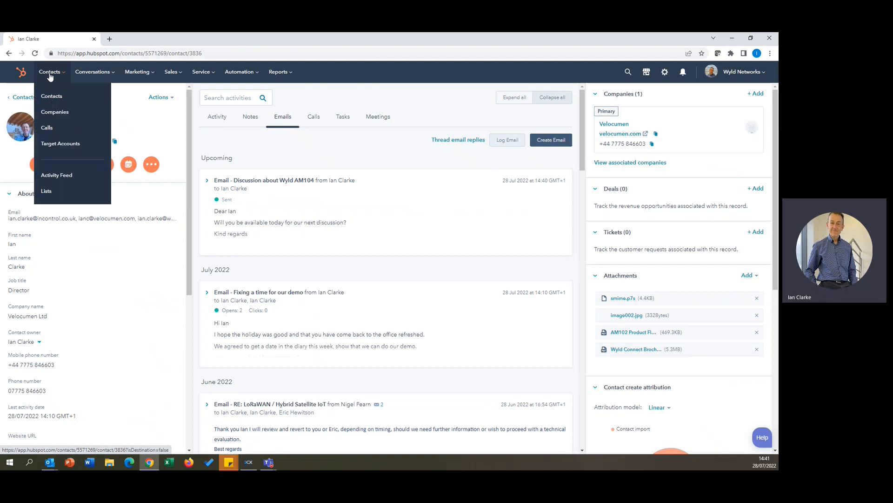
left_click(59, 177)
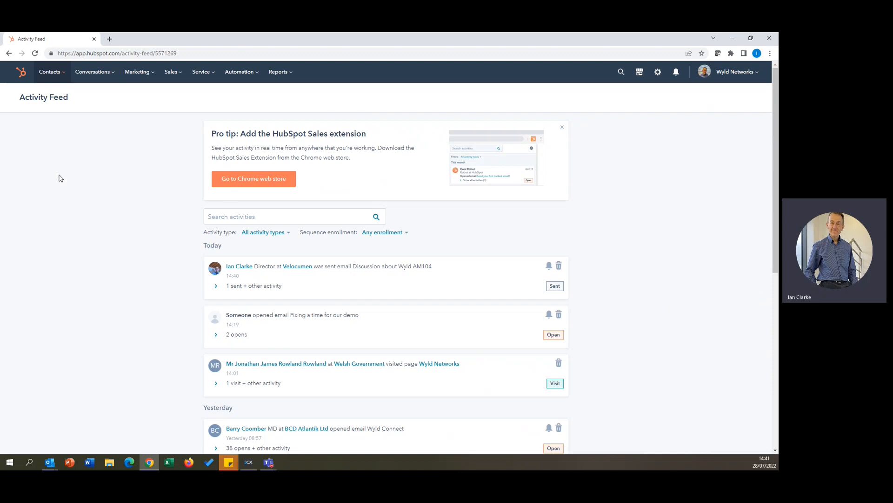
scroll(283, 321, "down", 7)
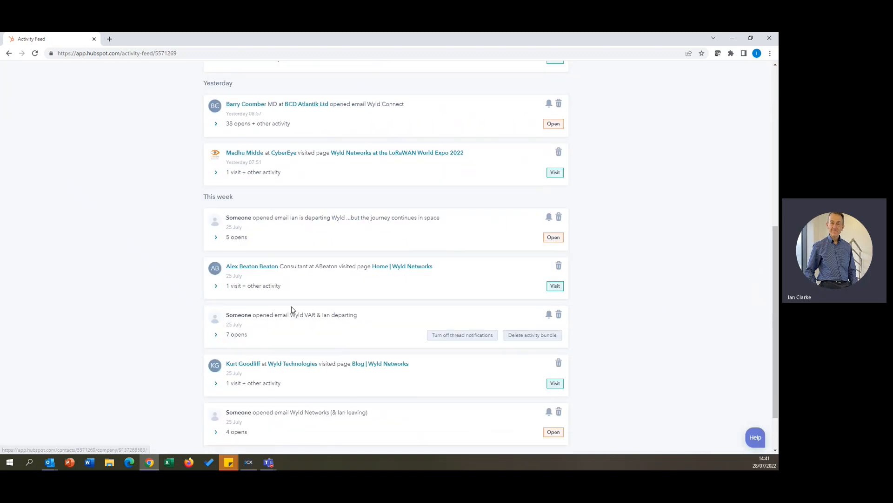
scroll(301, 315, "down", 2)
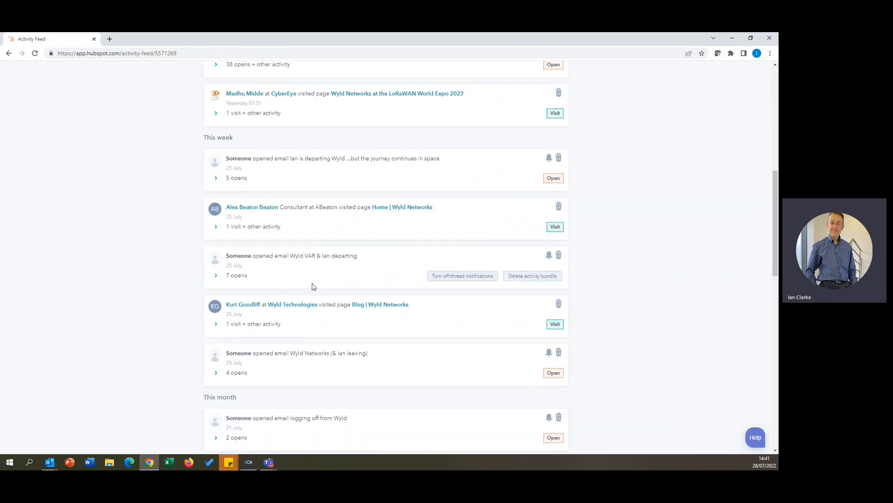
scroll(372, 315, "down", 2)
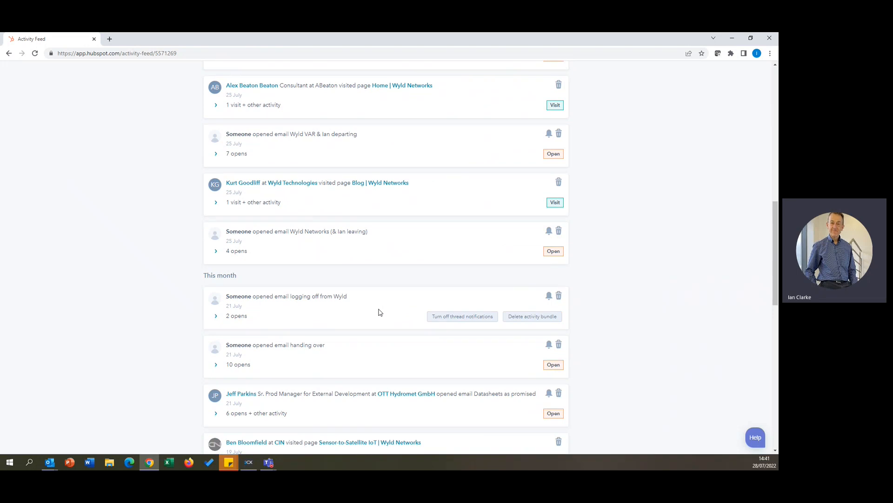
scroll(380, 312, "down", 3)
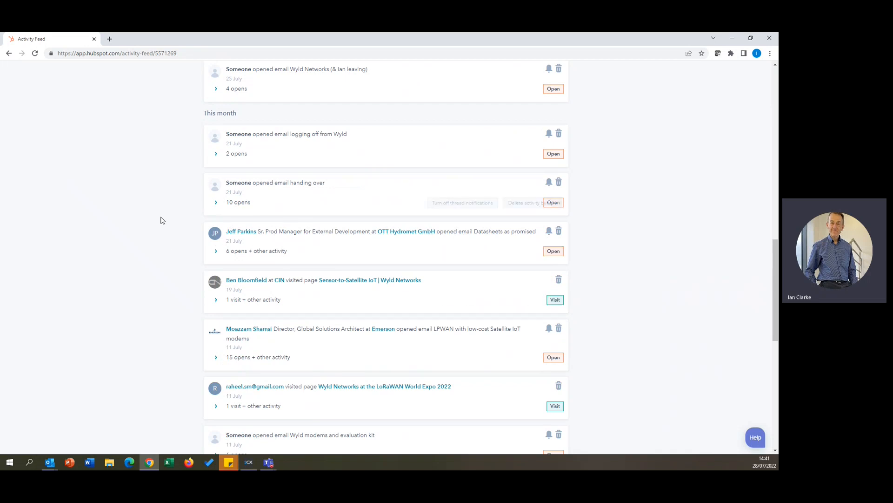
scroll(352, 236, "up", 1)
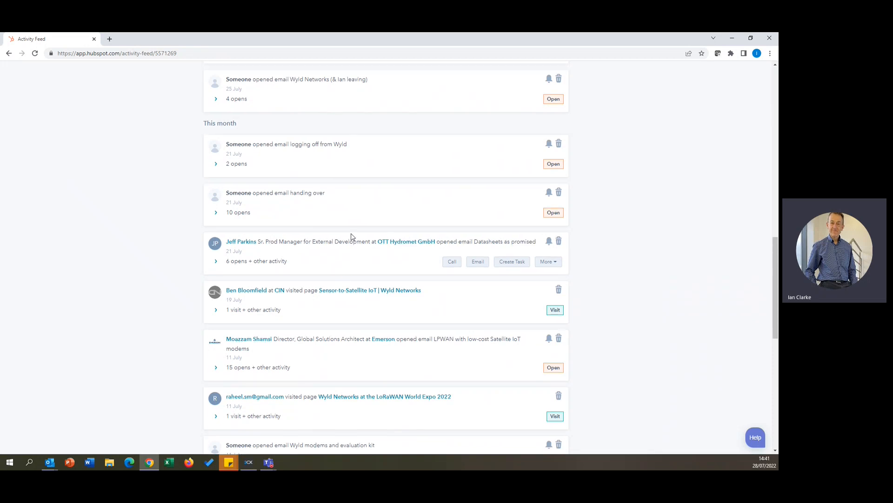
scroll(351, 236, "up", 15)
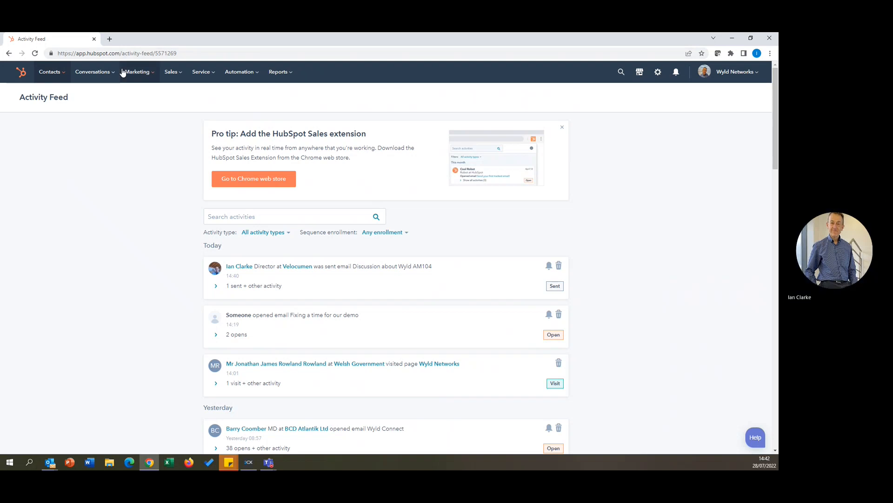
left_click(50, 74)
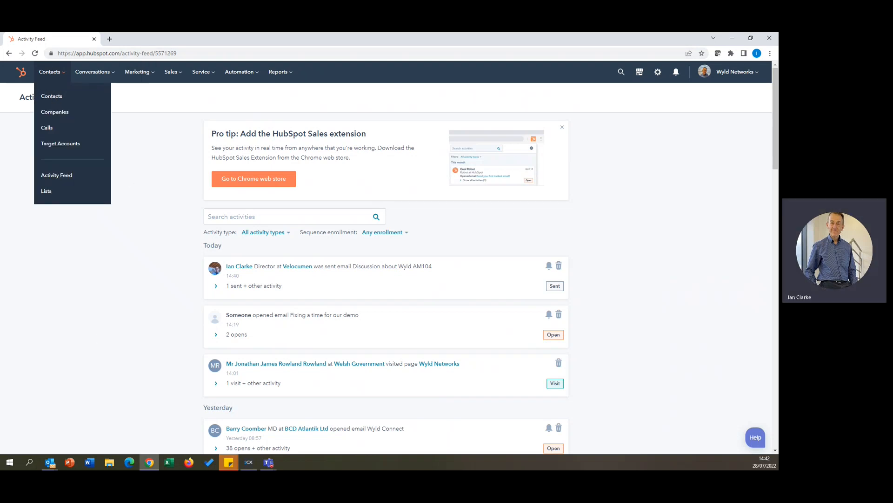
key("alt+Tab")
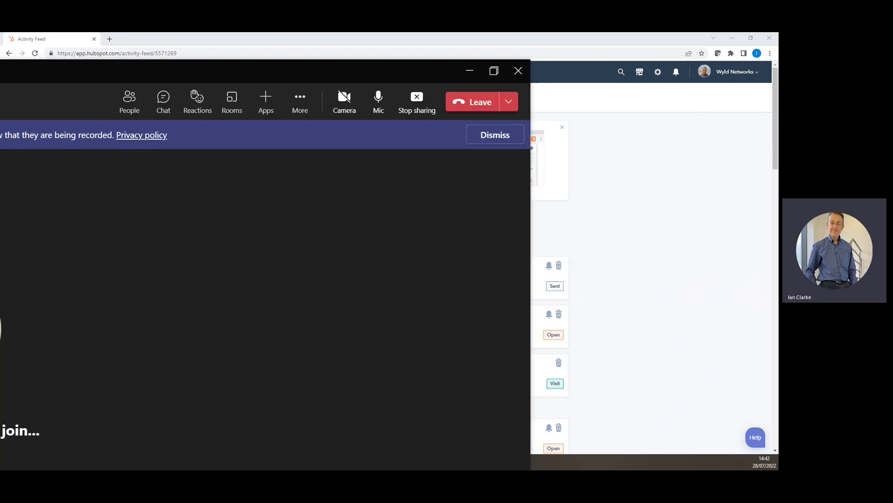
left_click_drag(326, 71, 28, 54)
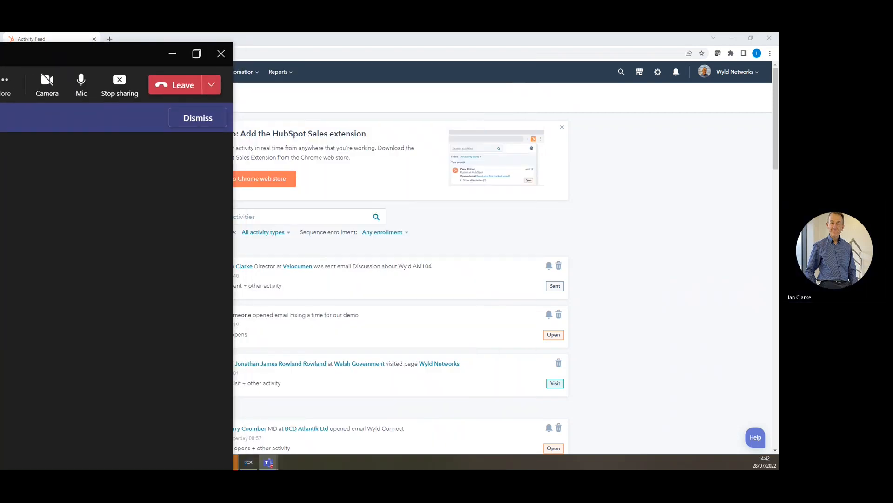
left_click_drag(158, 54, 0, 44)
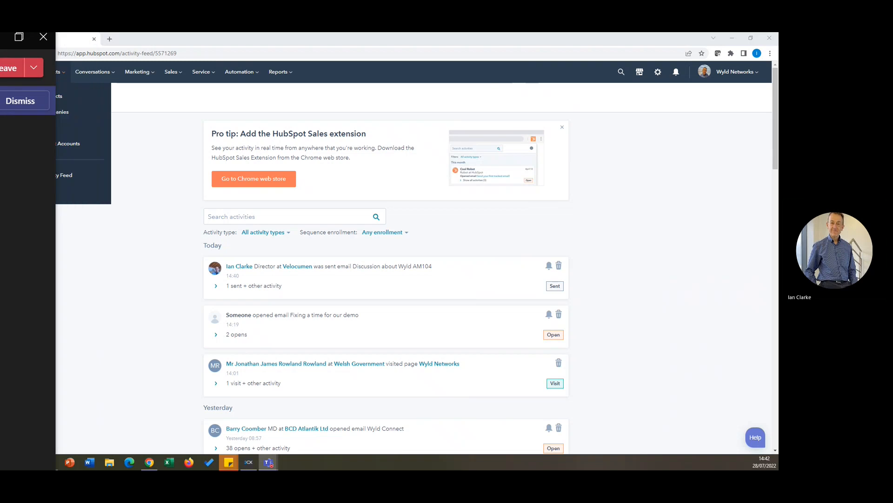